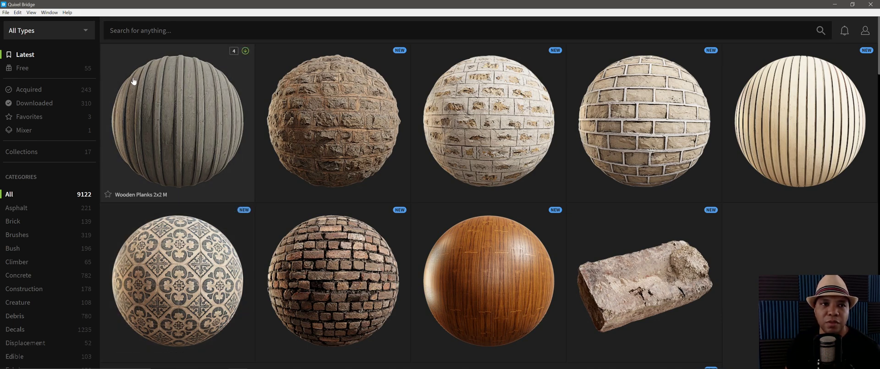
Filter to downloaded assets and open the Icelandic Rock Assembly's 3D preview
click(46, 102)
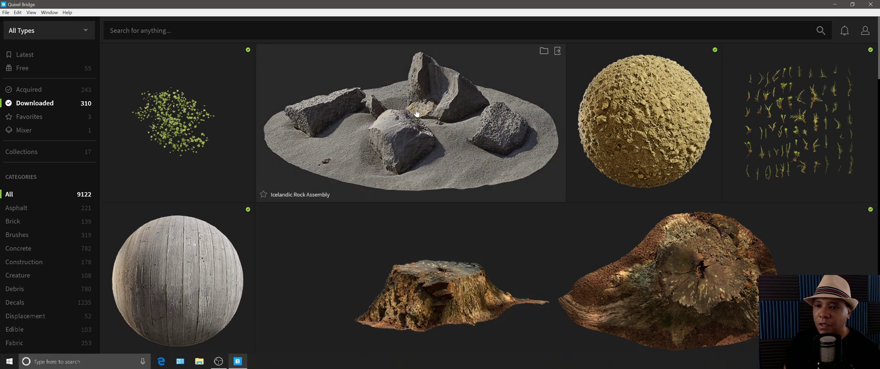
click(420, 131)
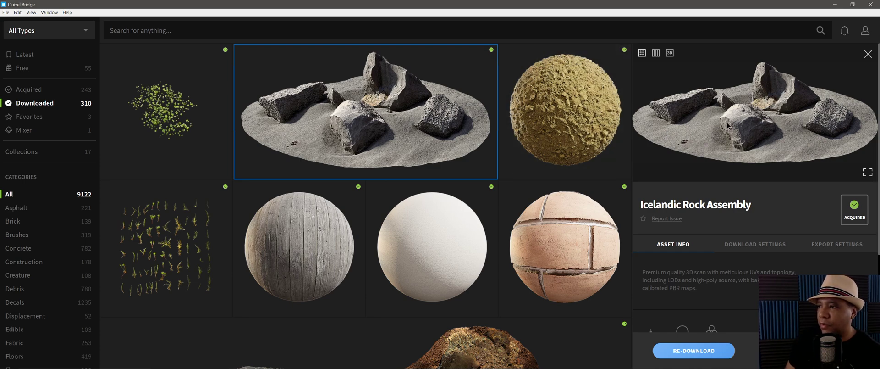
click(669, 54)
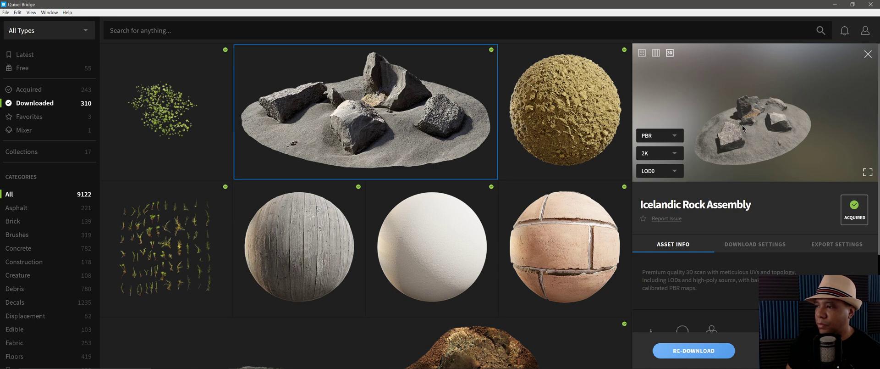
Orbit and zoom the rock model, briefly switching to the still image and back
drag(742, 125, 714, 102)
click(643, 53)
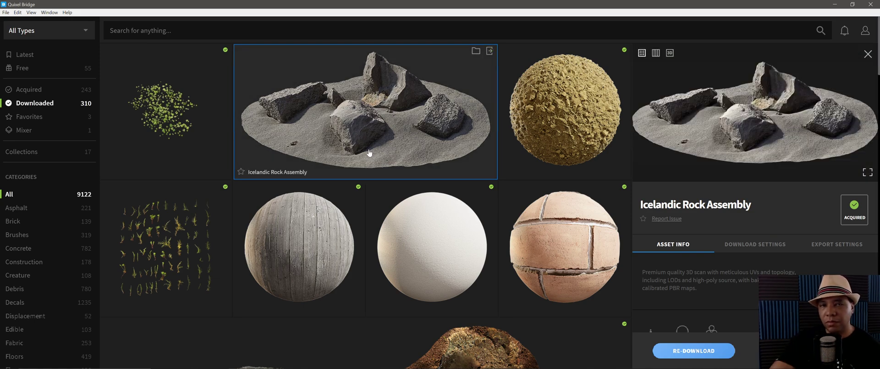
click(670, 52)
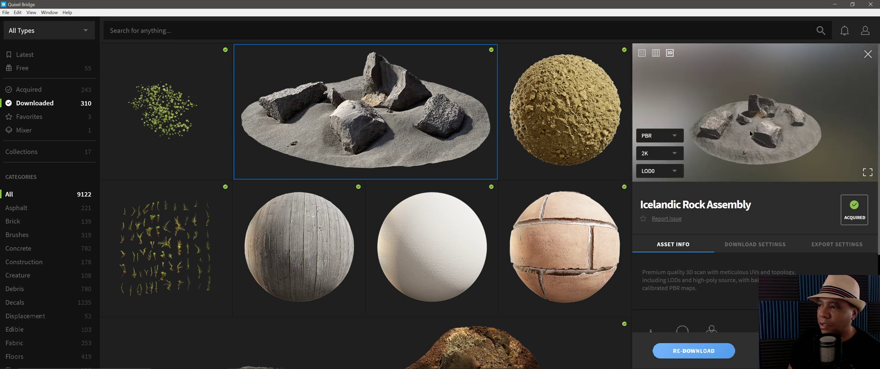
drag(770, 120, 751, 121)
scroll(751, 121, up, 3)
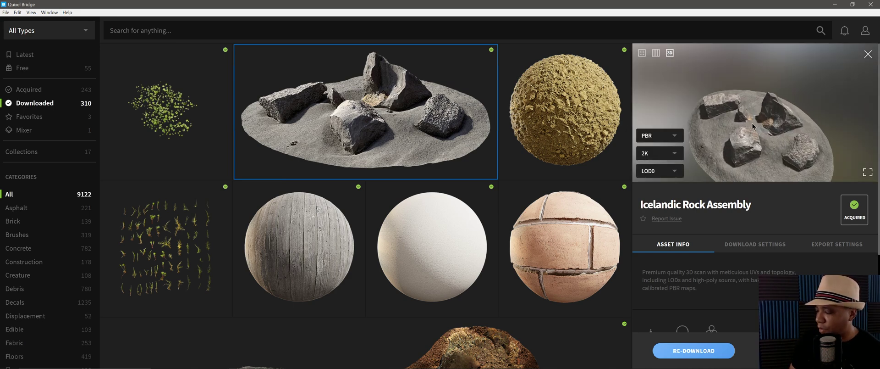
scroll(746, 137, up, 4)
drag(746, 138, 724, 101)
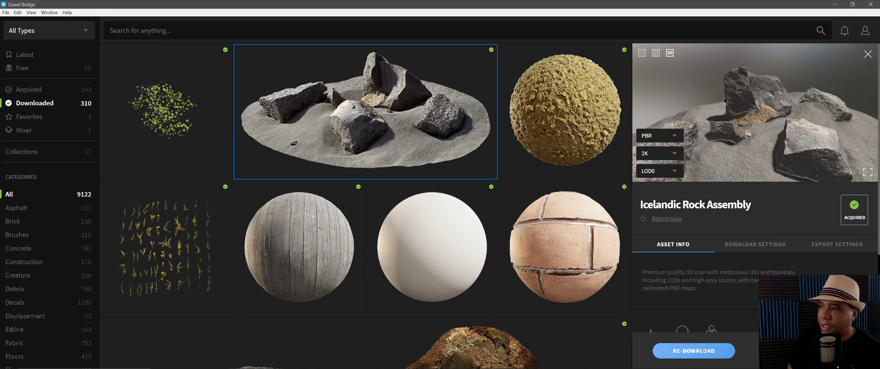
Expand the 3D preview to fill the window, then zoom and orbit around the rocks
click(867, 173)
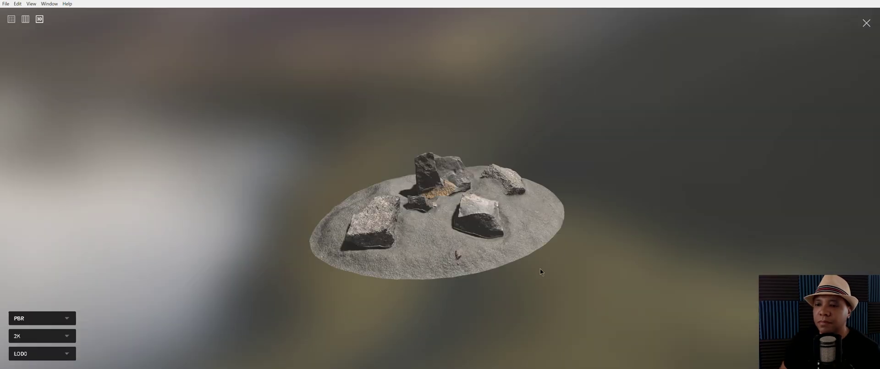
scroll(423, 202, up, 4)
scroll(420, 205, up, 5)
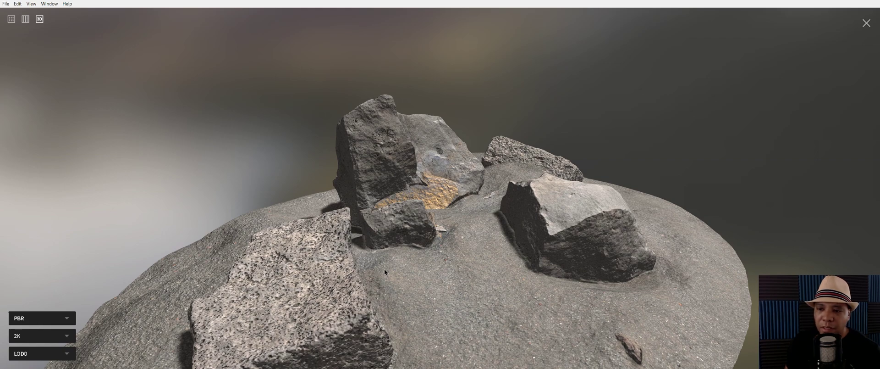
drag(384, 269, 465, 259)
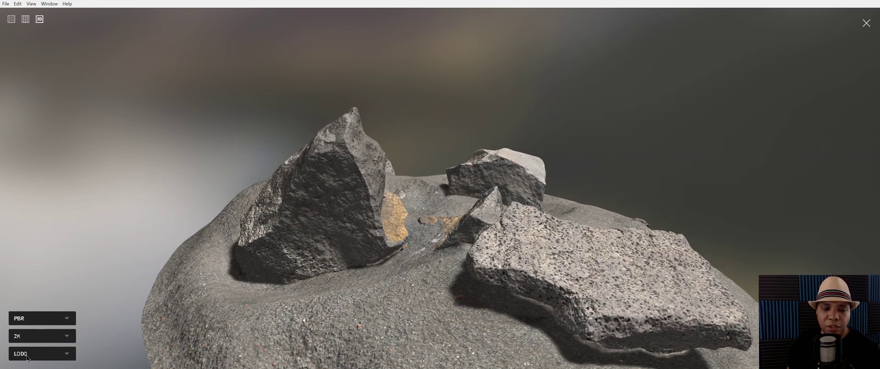
Switch the model to LOD5 for comparison, then restore LOD0
click(29, 356)
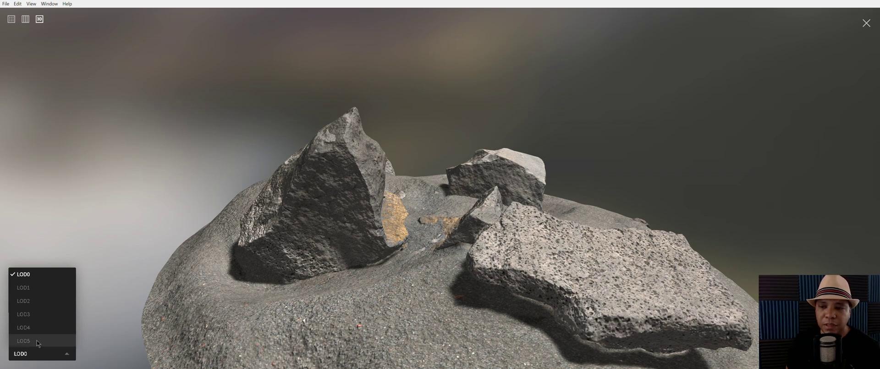
click(40, 340)
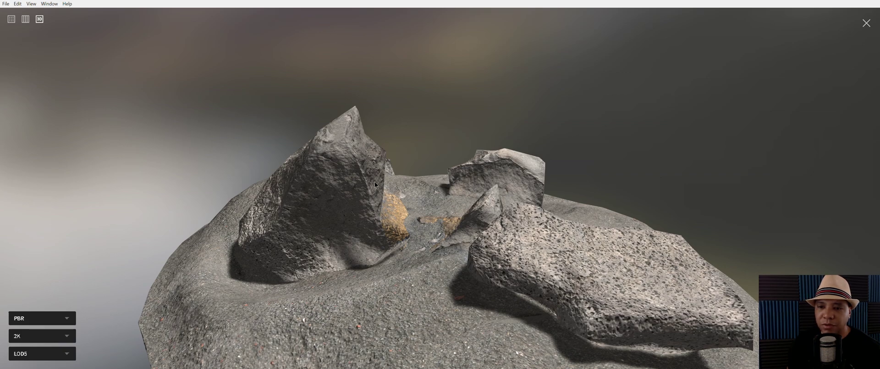
click(28, 356)
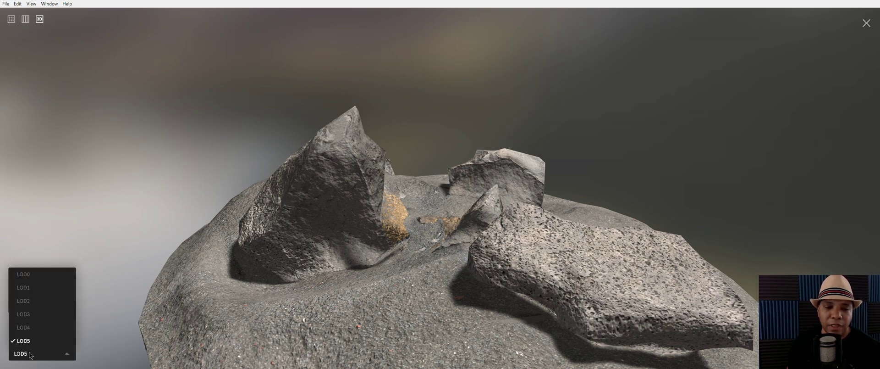
click(41, 274)
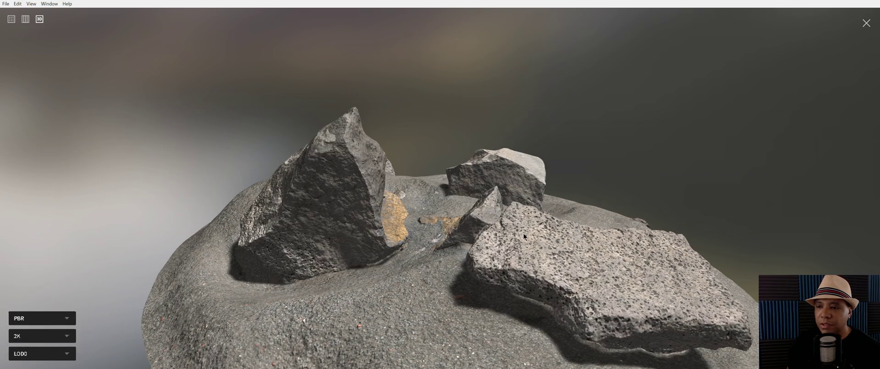
Show the texture maps, inspect Albedo, Bump, Cavity, Displacement and Normal, then exit fullscreen
click(25, 19)
mouse_move(141, 99)
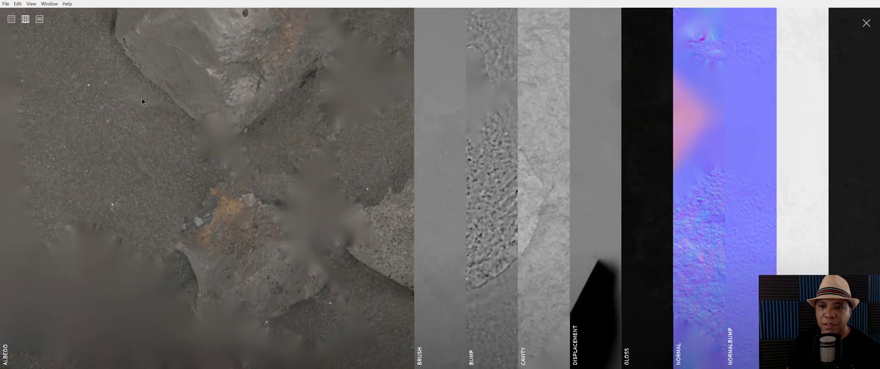
mouse_move(482, 131)
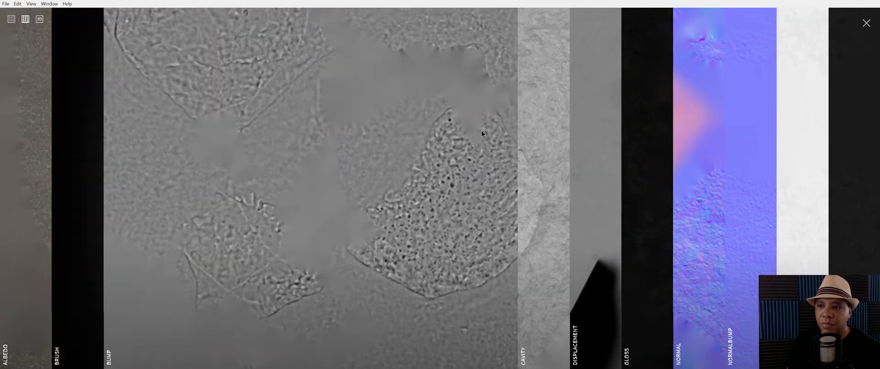
mouse_move(529, 132)
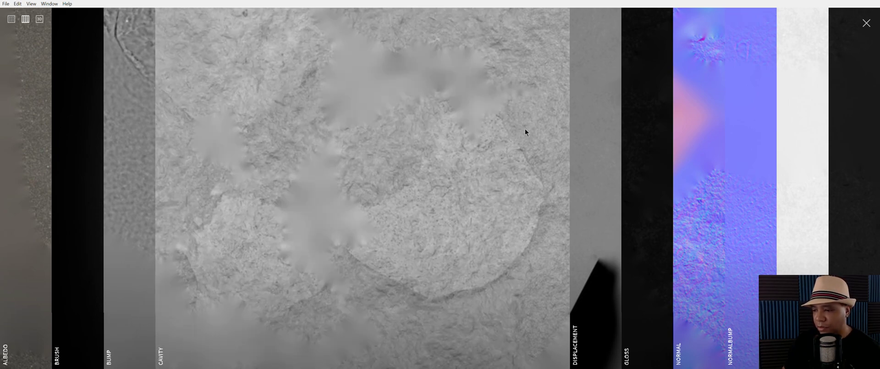
mouse_move(574, 167)
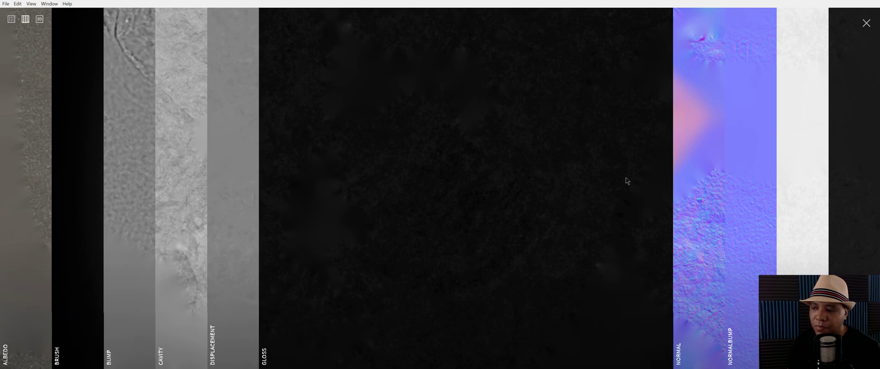
mouse_move(632, 179)
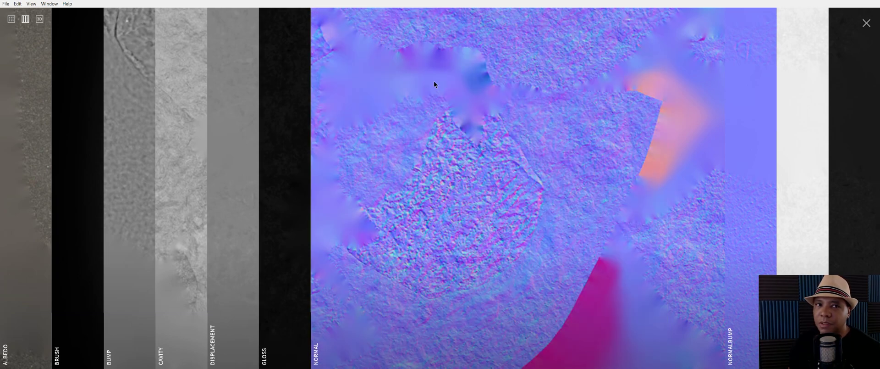
key(Escape)
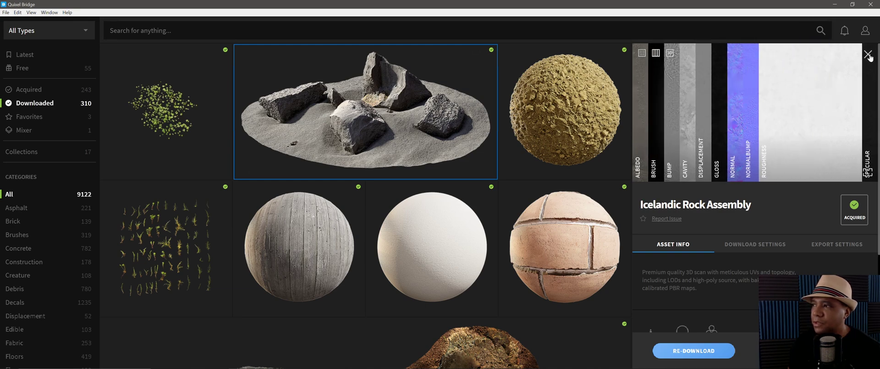
Return to the still preview image and browse the rock assembly's export settings
click(642, 53)
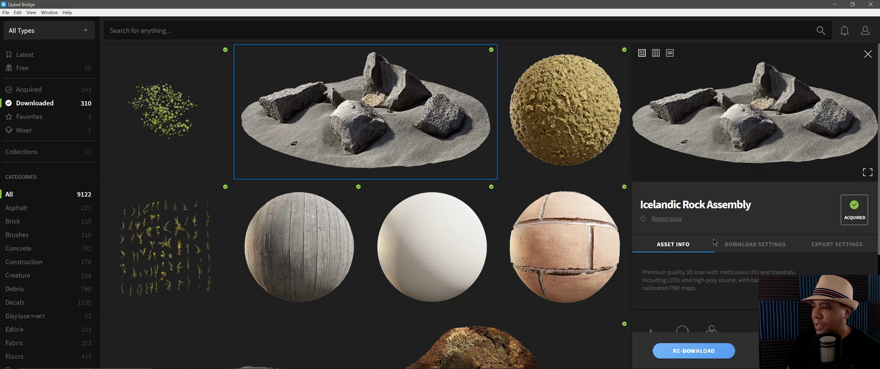
scroll(712, 244, down, 3)
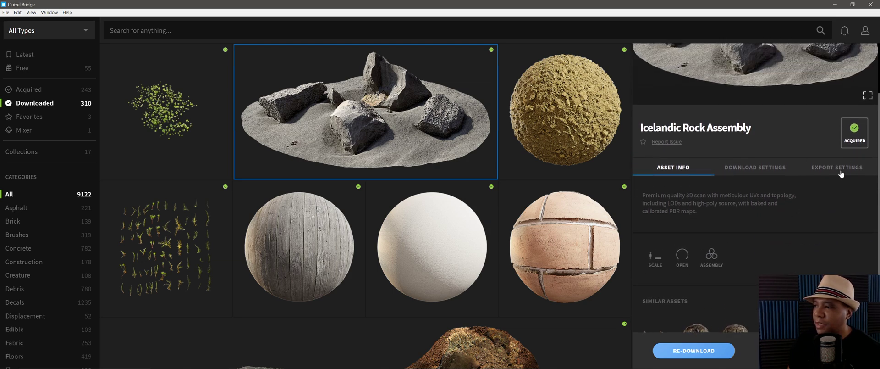
click(838, 172)
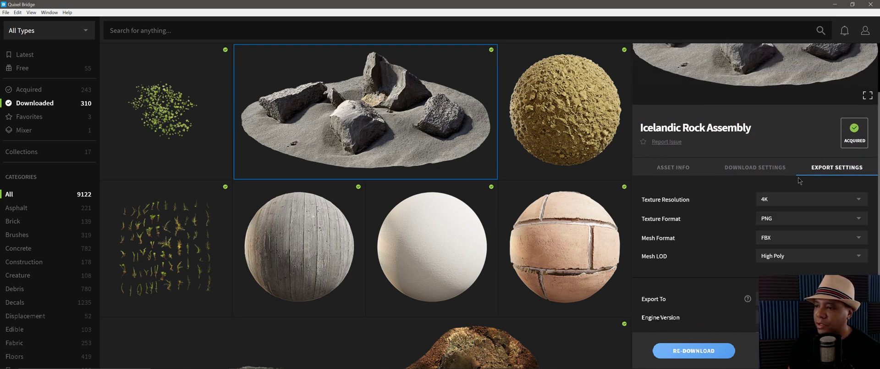
scroll(739, 242, down, 3)
scroll(736, 242, up, 2)
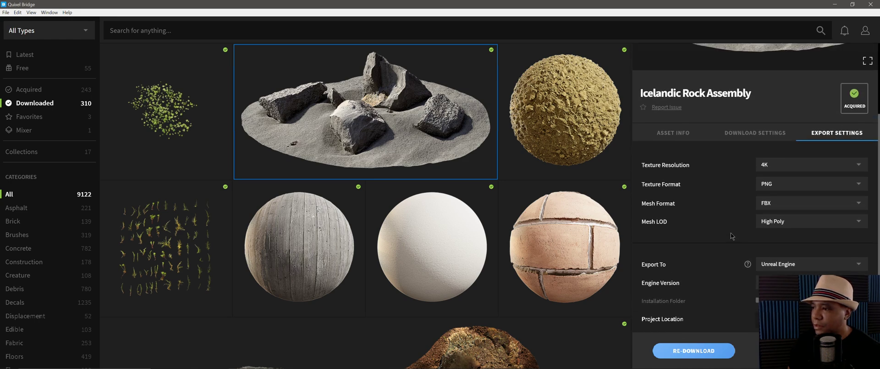
scroll(759, 232, up, 3)
scroll(760, 215, down, 2)
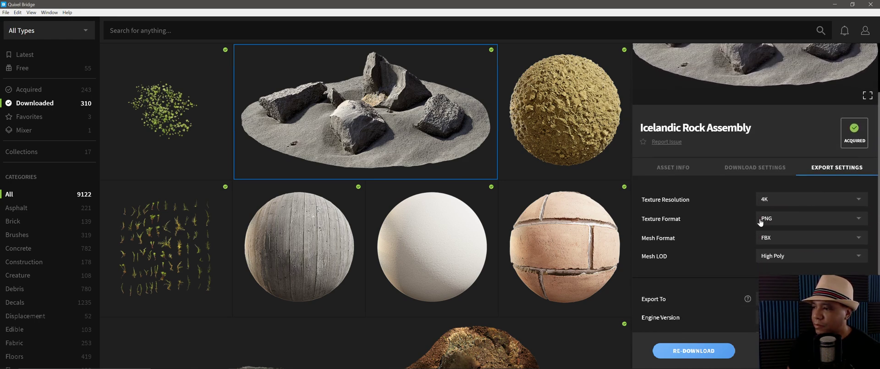
Review the download settings: 4K textures, Custom preset, FBX mesh, LODs 0–5
click(758, 167)
scroll(721, 191, down, 3)
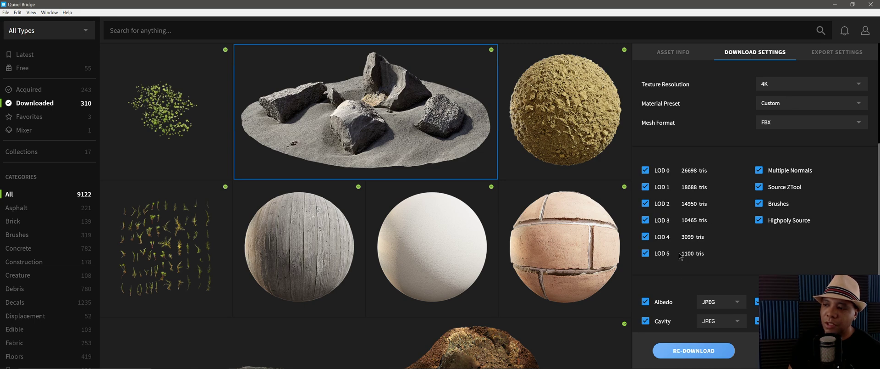
scroll(695, 251, up, 5)
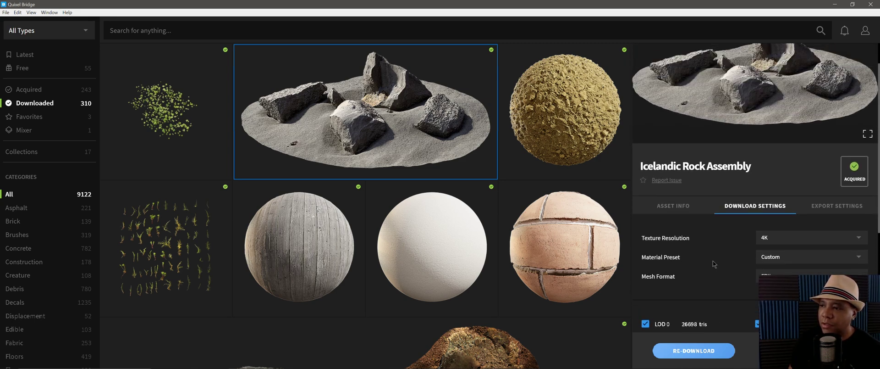
Open Soil Dirt, enlarge its preview to show the texture maps, then exit full window
click(682, 241)
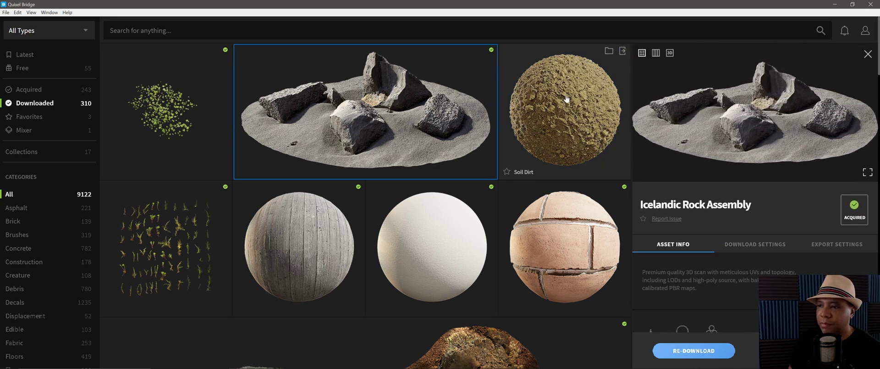
click(591, 101)
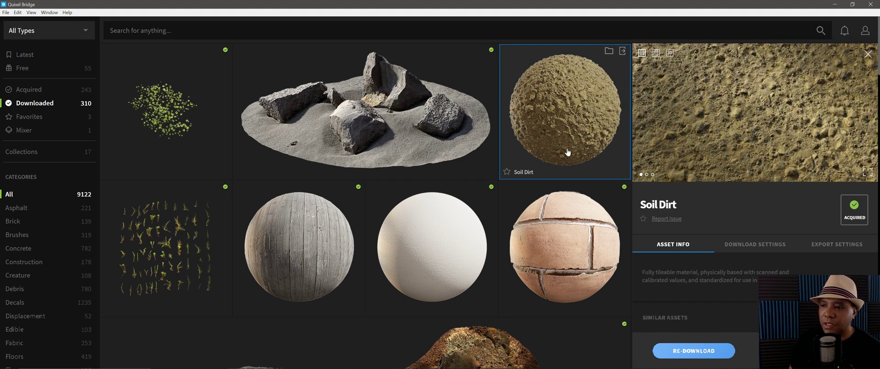
click(868, 172)
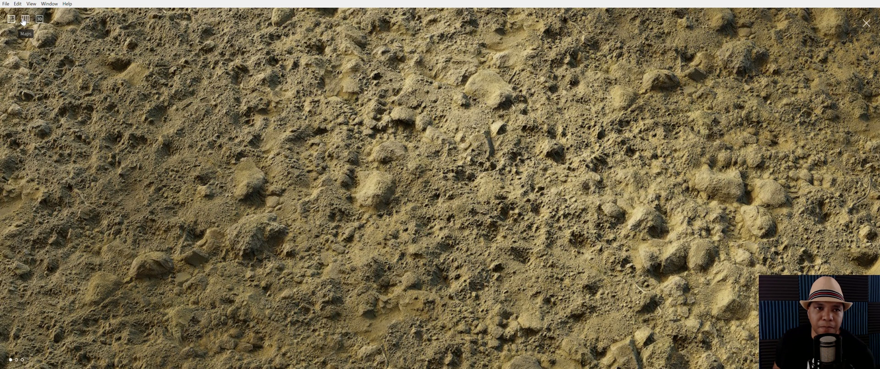
click(40, 20)
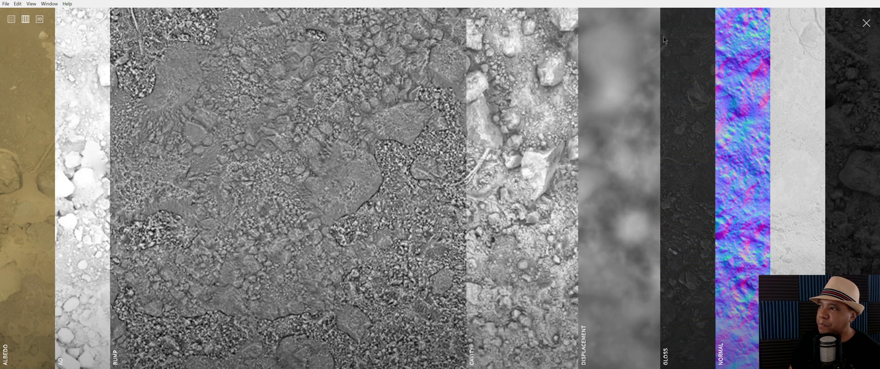
key(Escape)
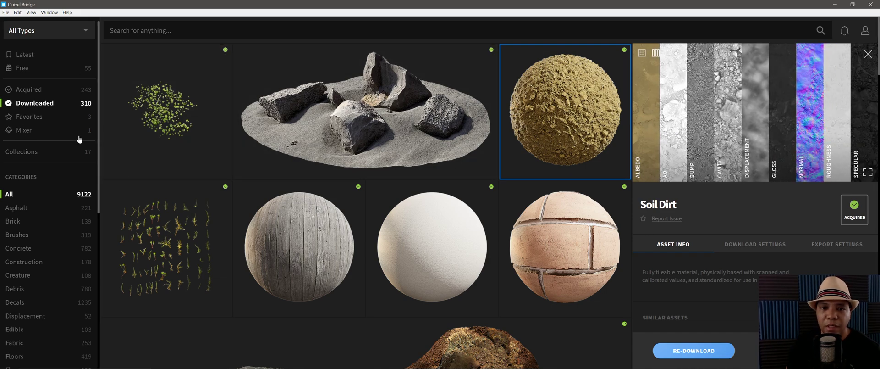
View Clover Variations as a 3D model, then open Plant Moss and show its texture maps
click(166, 106)
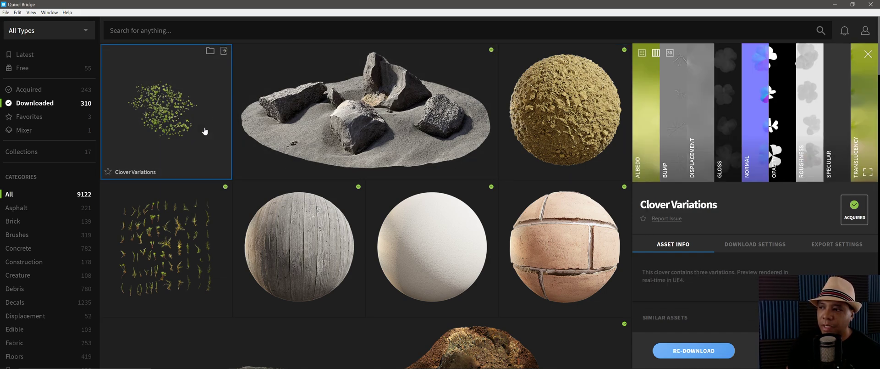
click(670, 53)
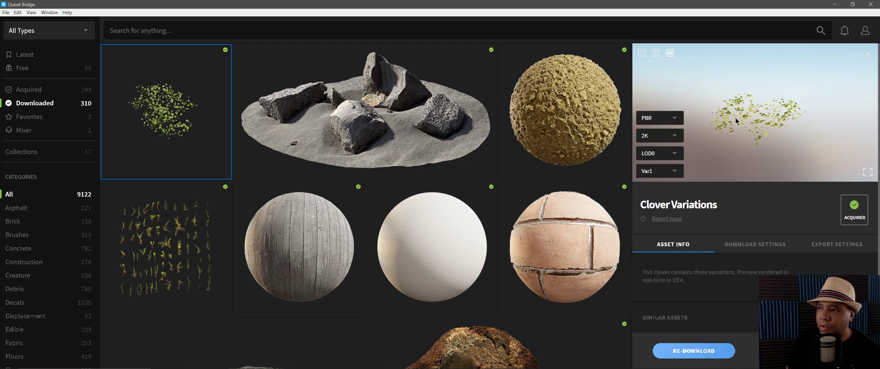
scroll(752, 121, up, 3)
drag(752, 121, 796, 110)
click(169, 247)
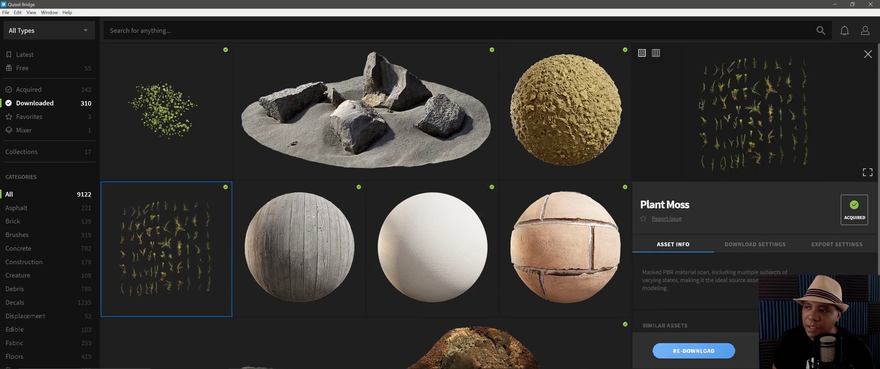
click(657, 54)
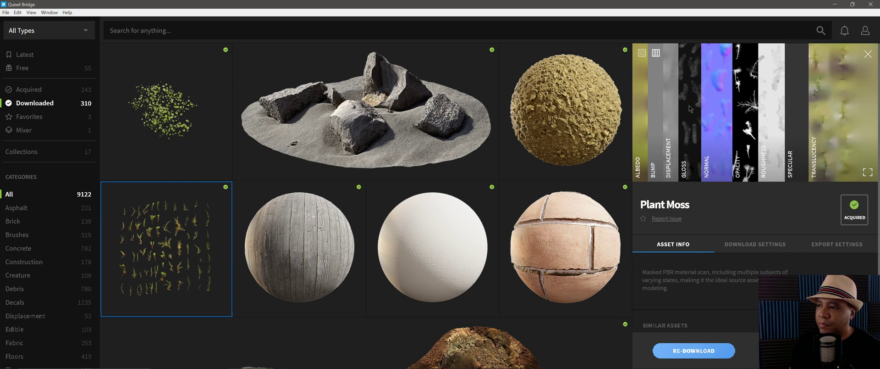
Return Plant Moss to its single preview image and open its download settings
click(642, 53)
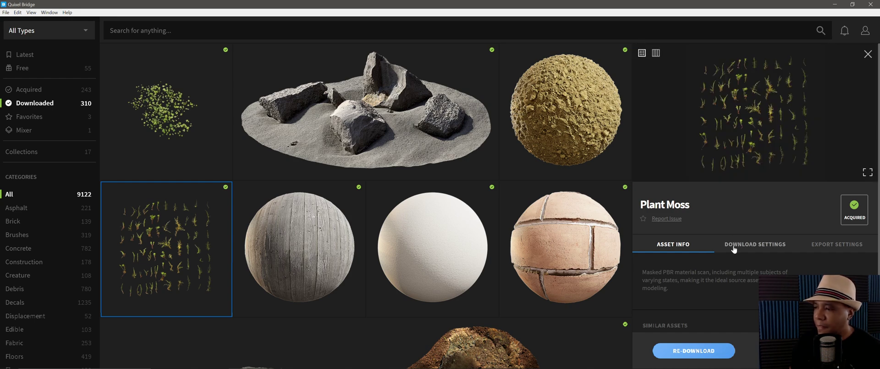
scroll(734, 248, down, 3)
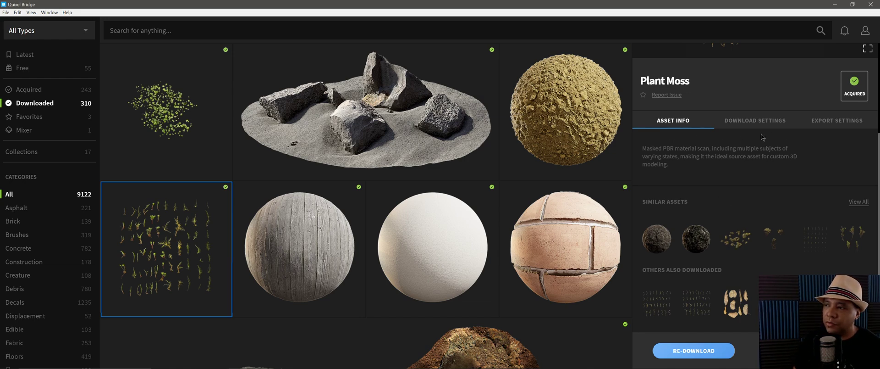
click(757, 122)
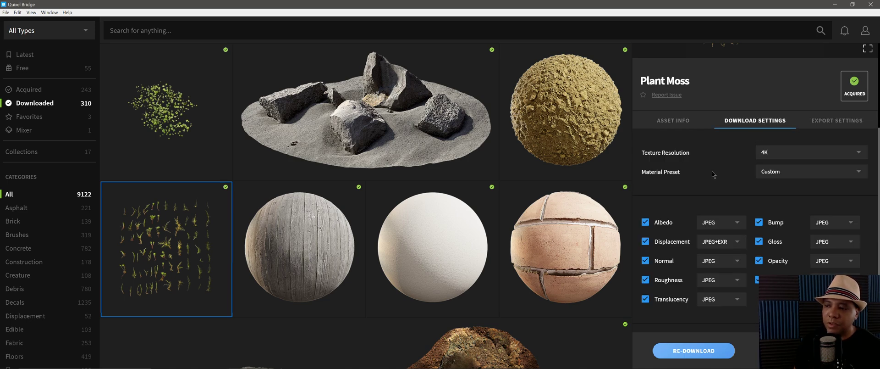
In Export Settings, change the export target from Unreal Engine to Cinema 4D
click(831, 124)
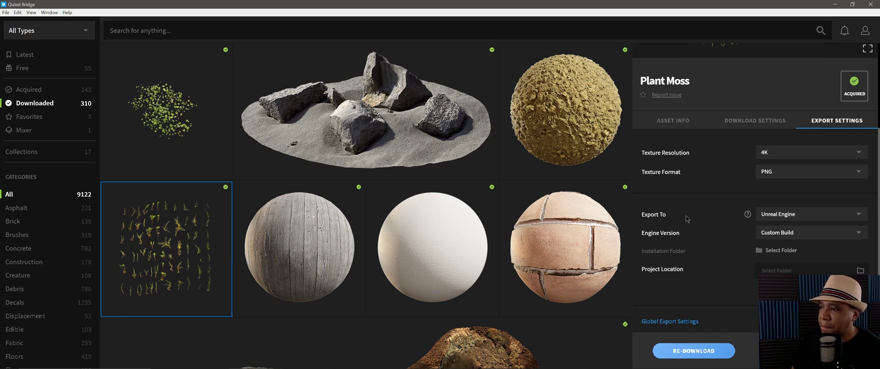
scroll(688, 218, down, 1)
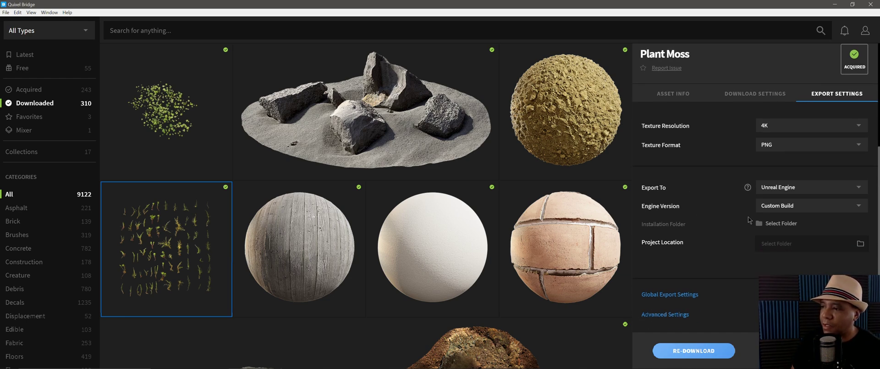
click(775, 190)
scroll(793, 153, down, 3)
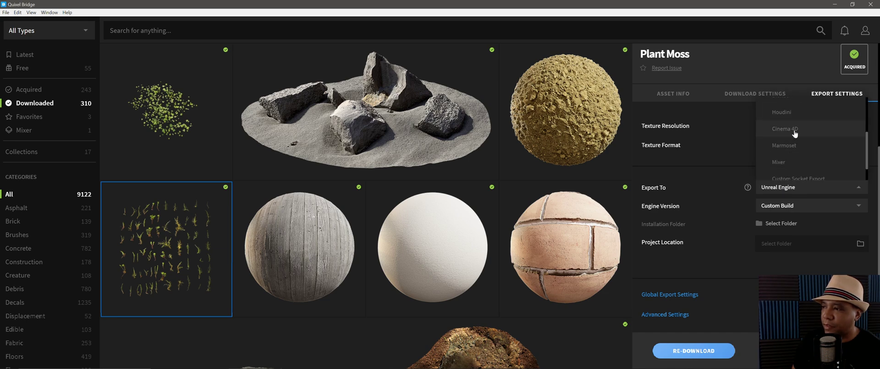
click(795, 133)
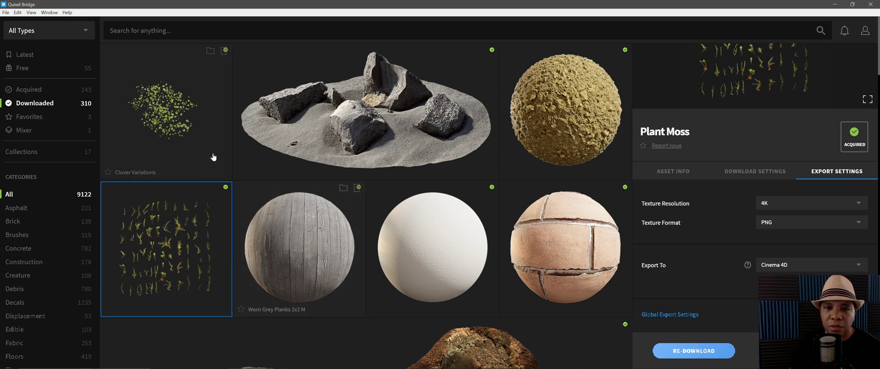
Open Clover Variations' details and scroll the asset grid down and back up
click(193, 128)
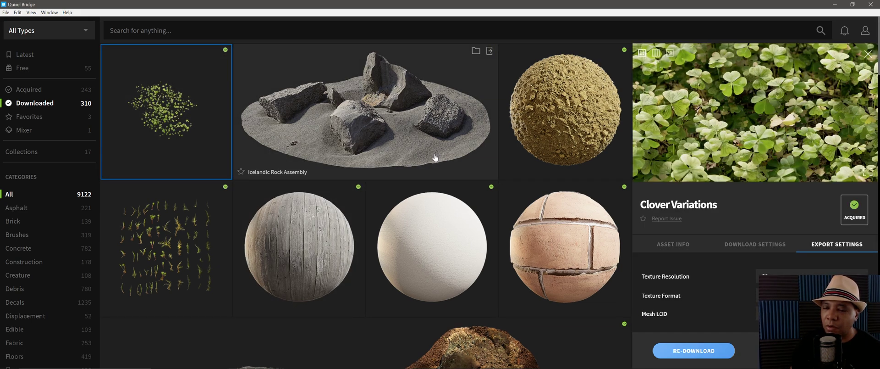
scroll(333, 164, down, 15)
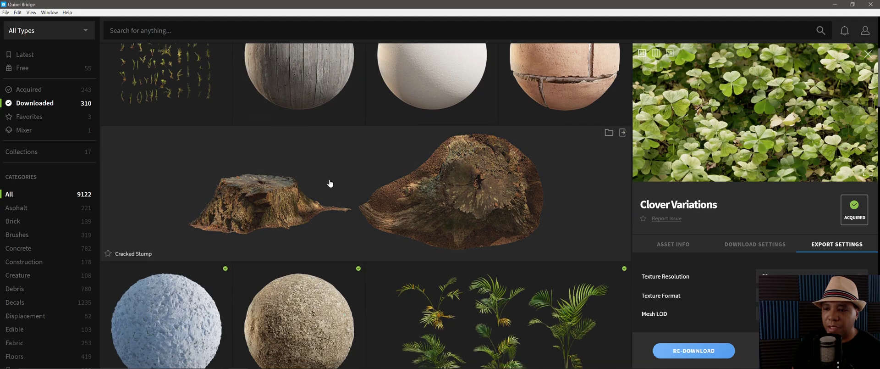
scroll(328, 211, up, 10)
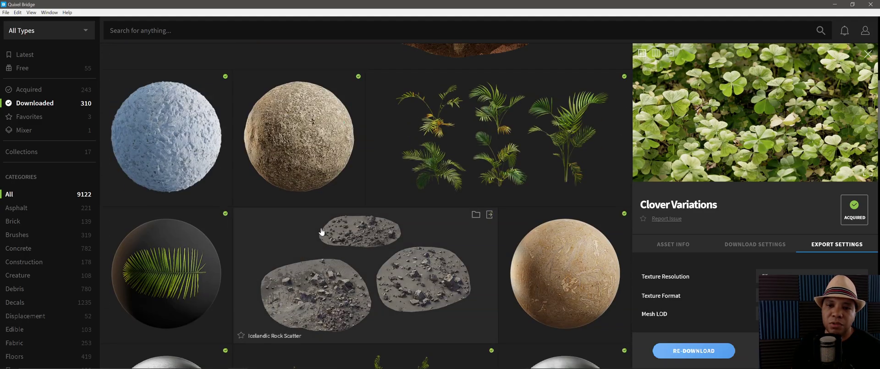